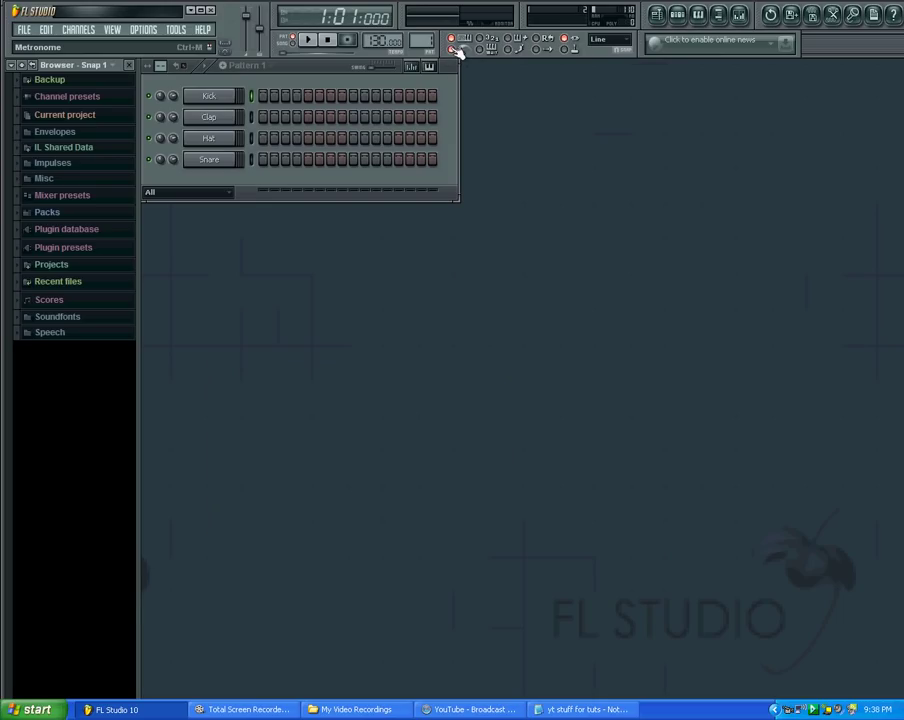
# Step: Start pattern playback and set the metronome sound to Hi-hat, then Tick
pyautogui.click(314, 42)
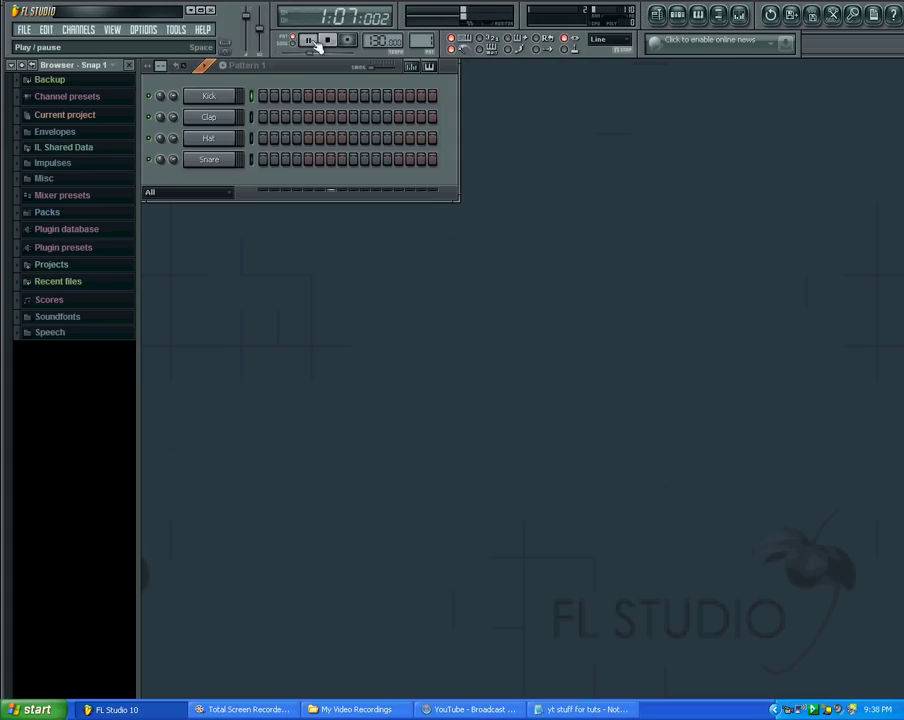
pyautogui.rightClick(451, 49)
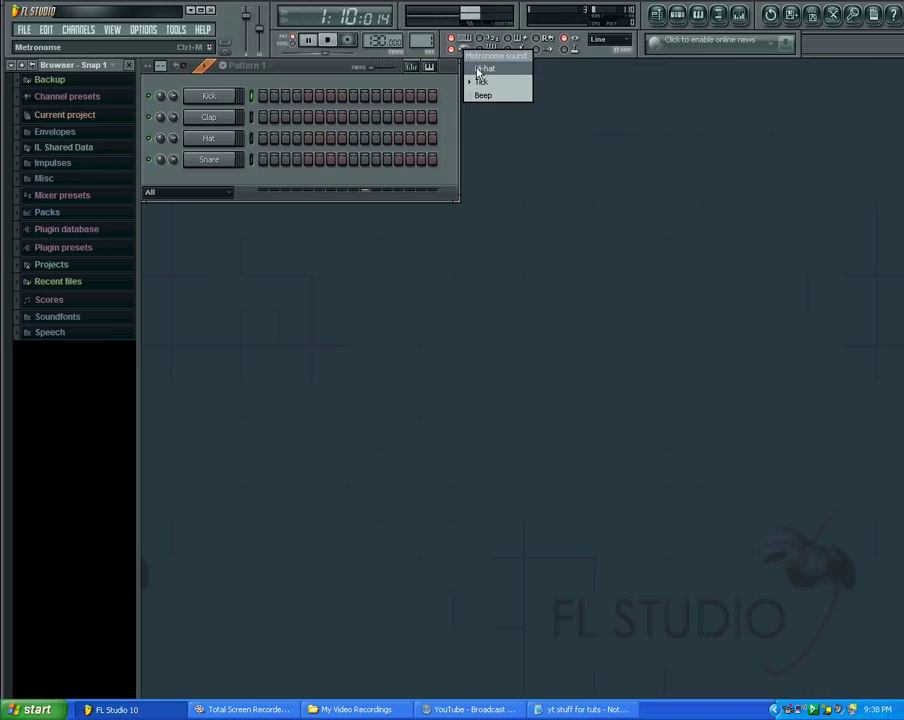
pyautogui.click(476, 68)
pyautogui.rightClick(463, 52)
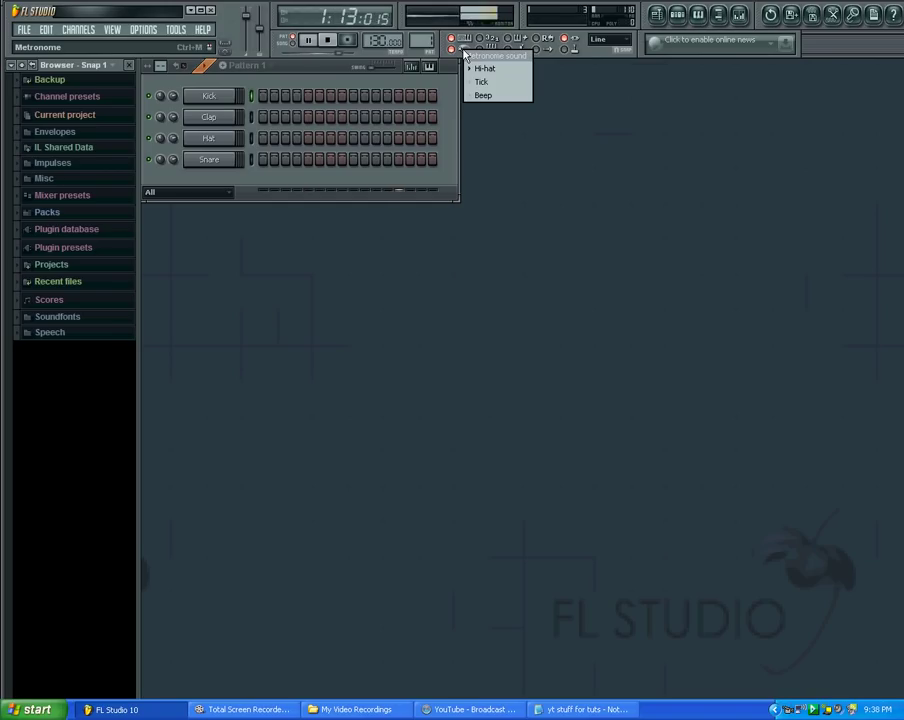
pyautogui.click(481, 81)
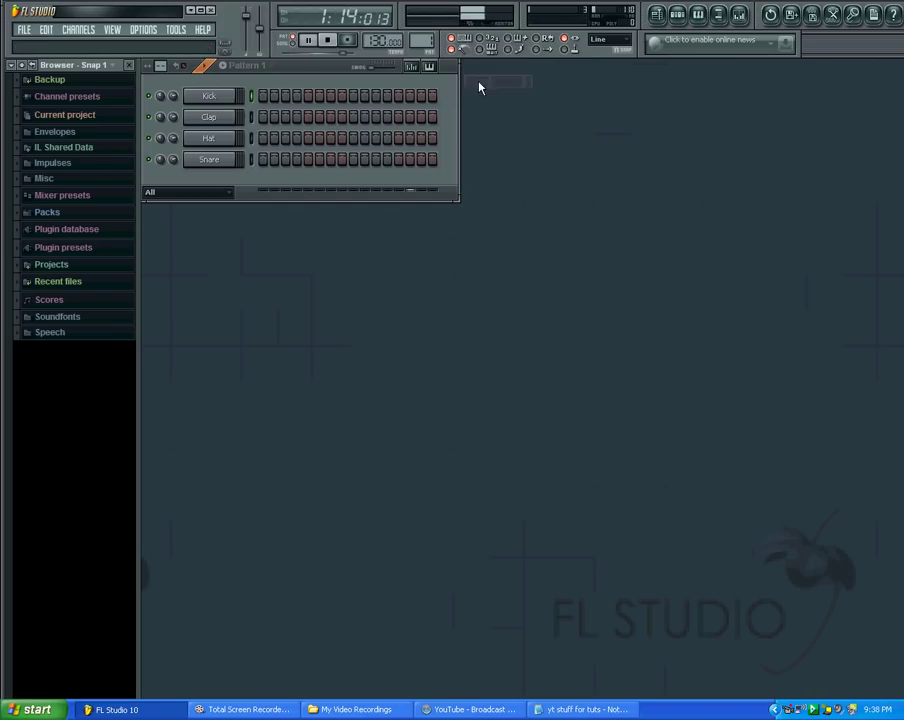
# Step: Switch the metronome sound to Beep, then back to Hi-hat, and stop playback
pyautogui.rightClick(463, 52)
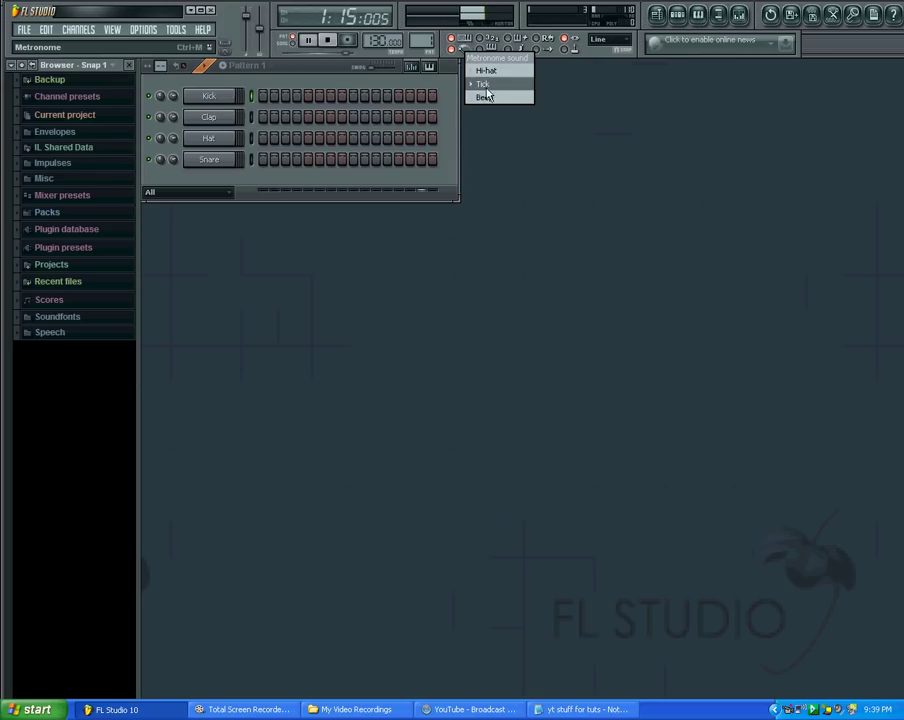
pyautogui.click(485, 94)
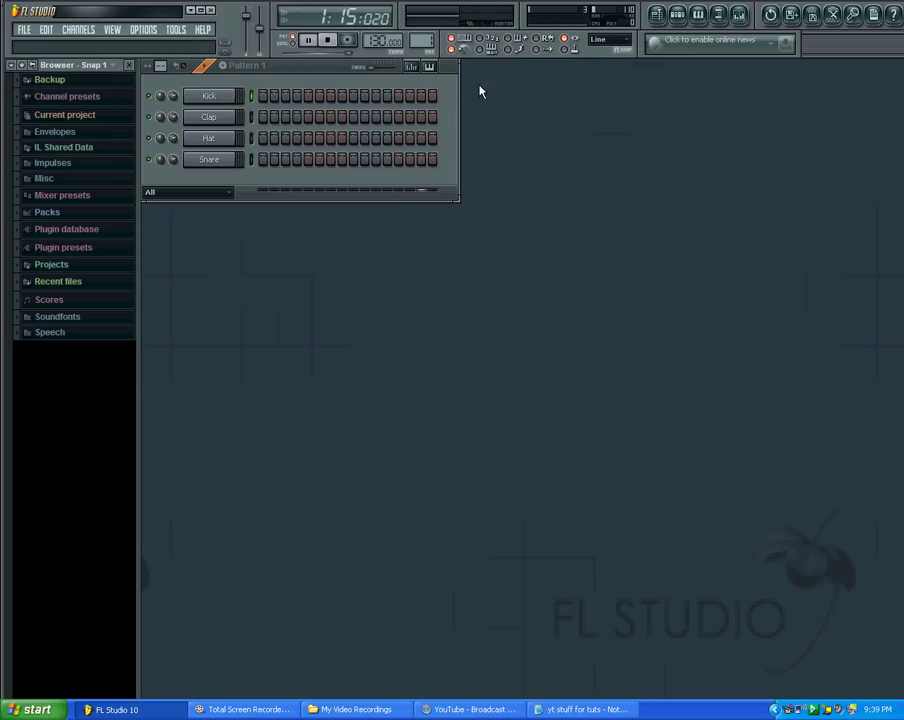
pyautogui.rightClick(463, 52)
pyautogui.click(478, 69)
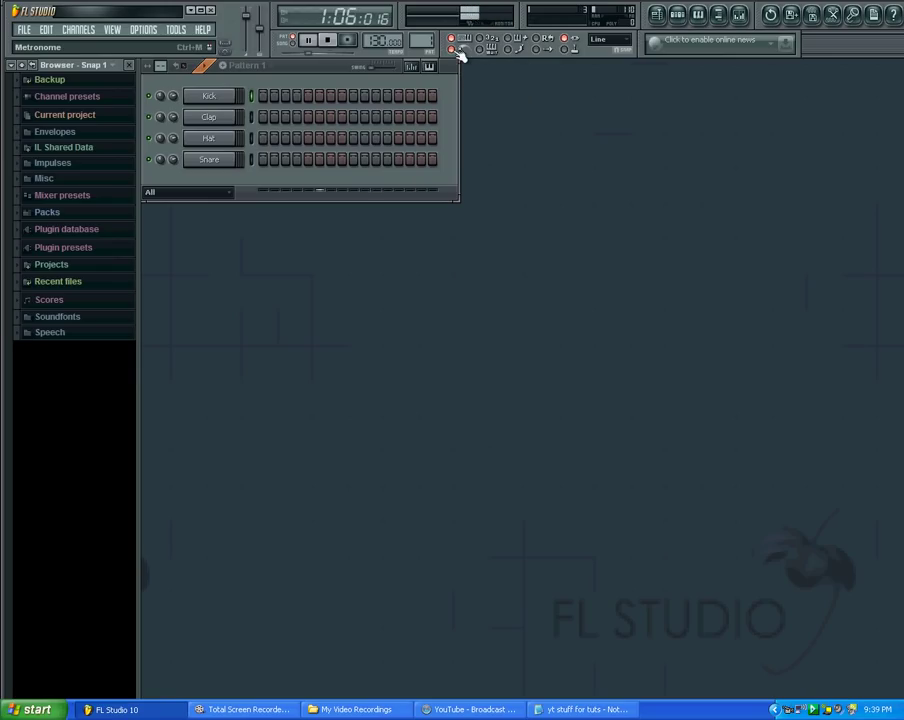
pyautogui.click(328, 40)
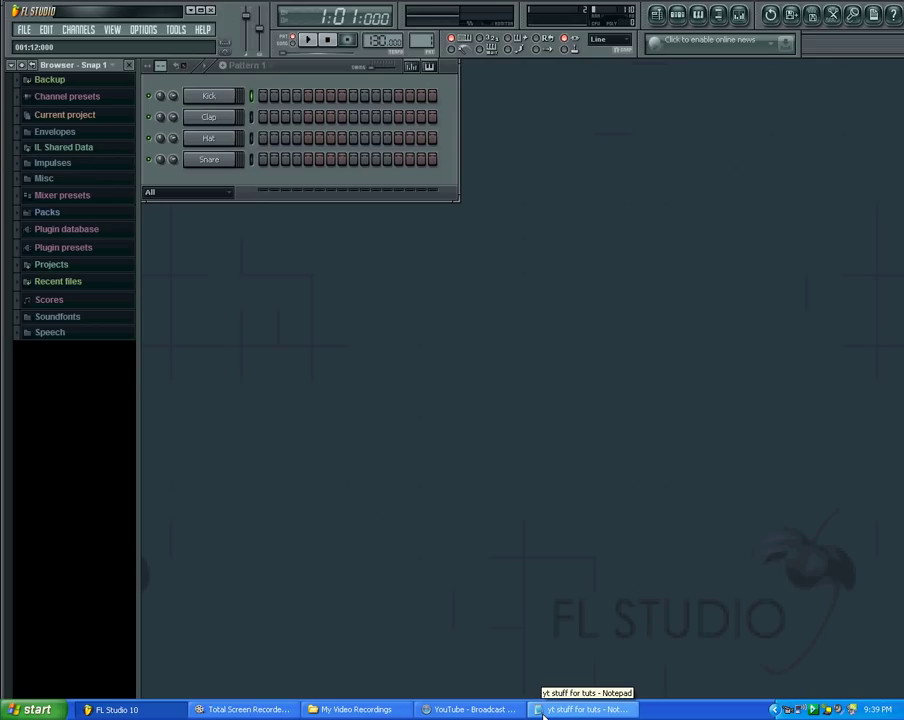
# Step: Bring the Notepad notes window to the front from the taskbar
pyautogui.click(580, 709)
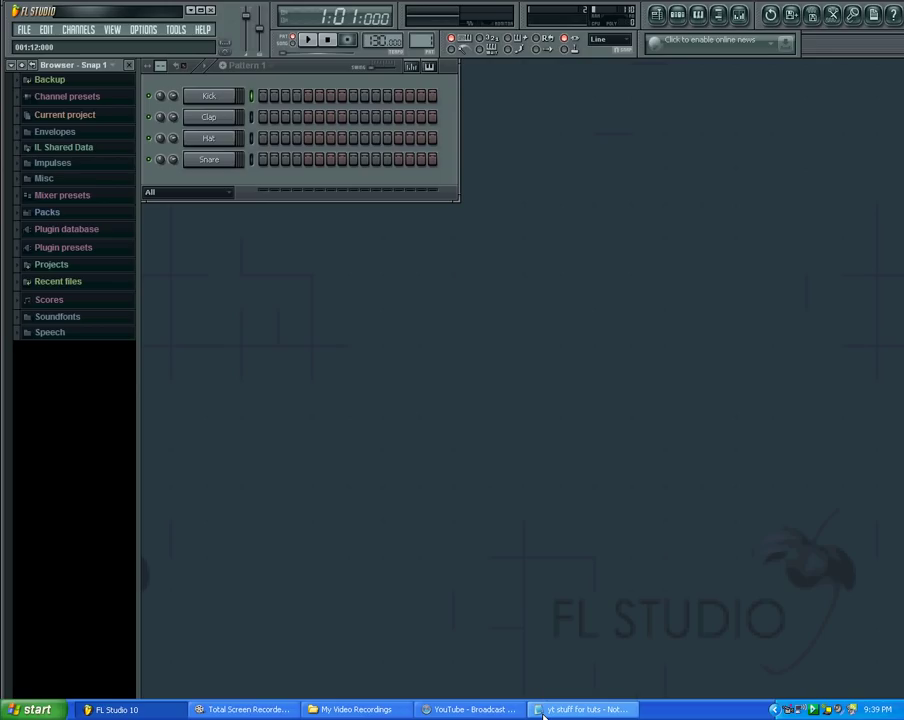